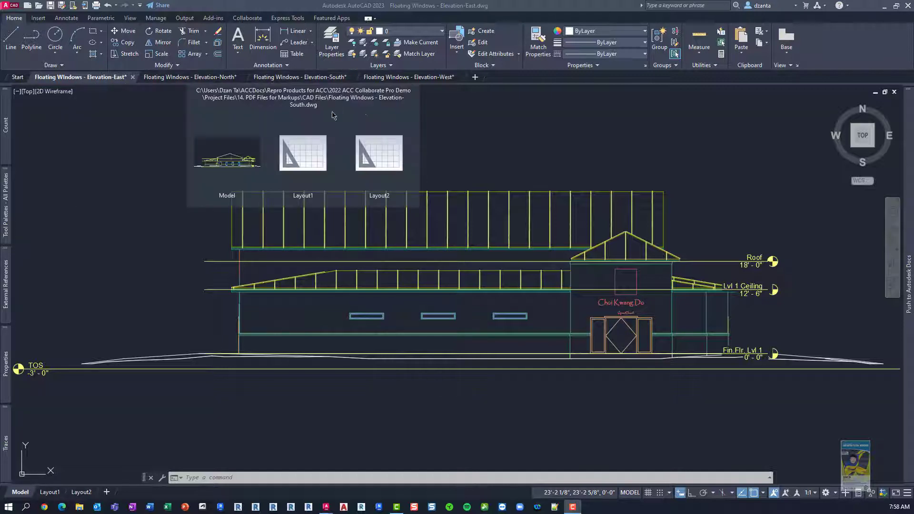
# Float the Elevation-West drawing in its own window, shrink it and center it over the Elevation-East drawing.
pyautogui.moveTo(405, 80)
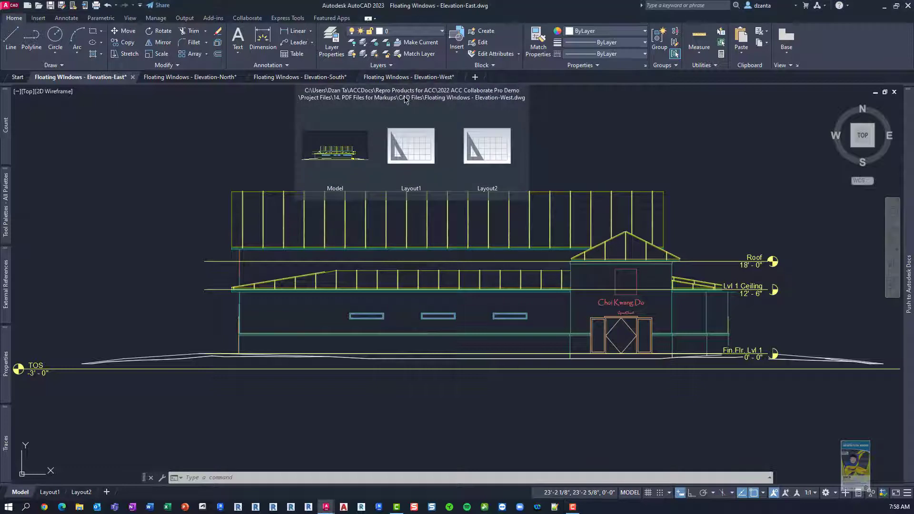
pyautogui.moveTo(401, 136)
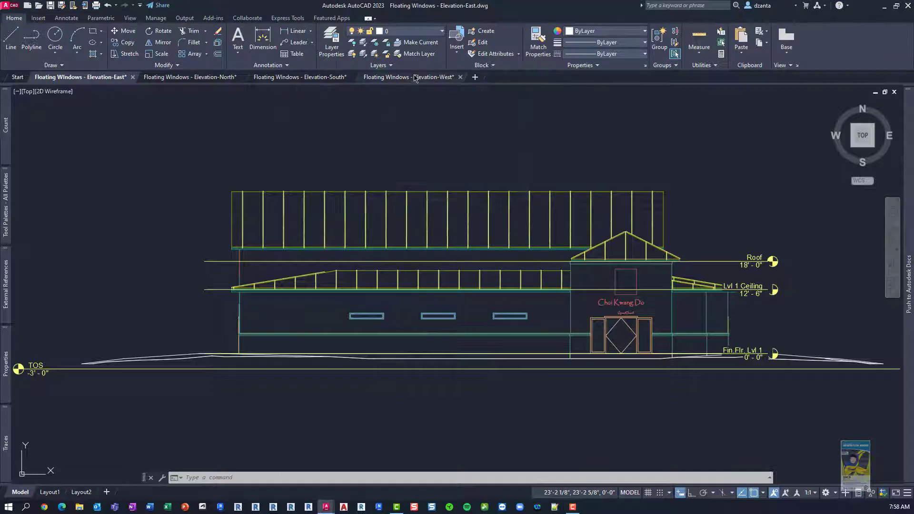
pyautogui.moveTo(410, 78); pyautogui.dragTo(414, 156)
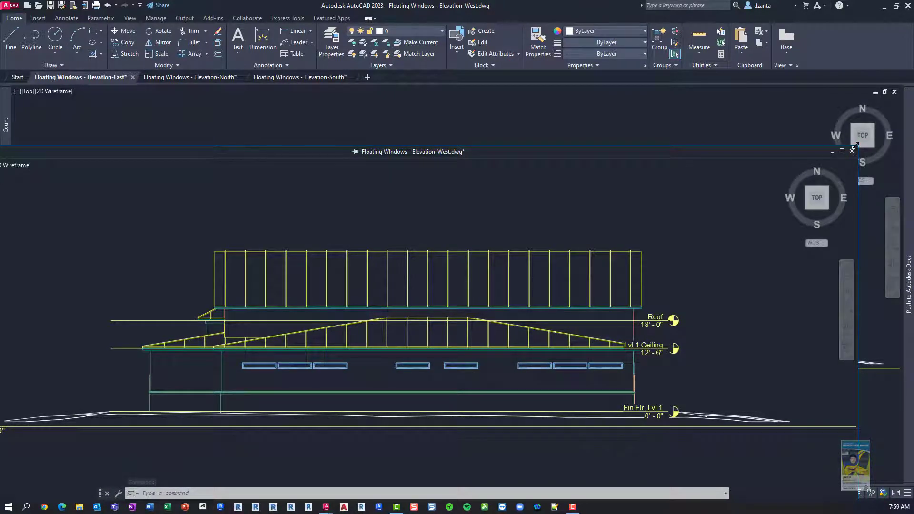
pyautogui.moveTo(855, 145)
pyautogui.mouseDown()
pyautogui.moveTo(763, 176)
pyautogui.moveTo(525, 217)
pyautogui.mouseUp()
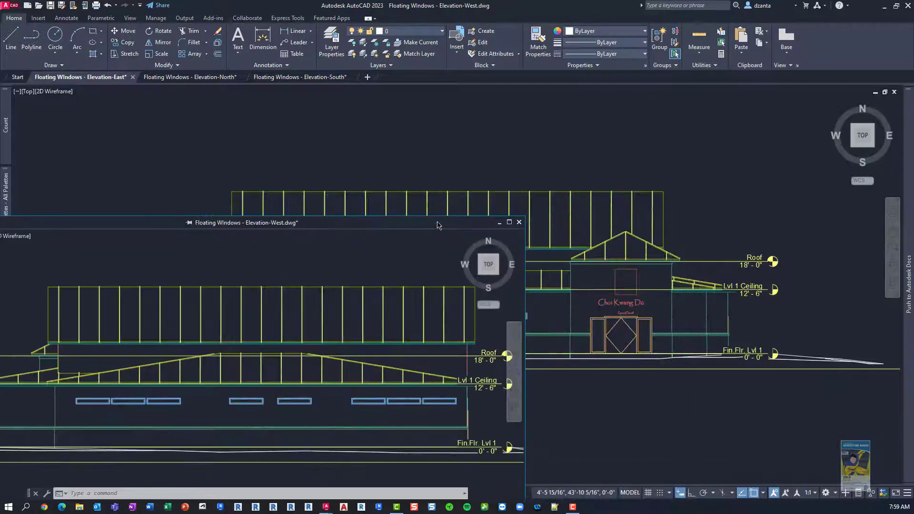
pyautogui.moveTo(438, 225); pyautogui.dragTo(586, 130)
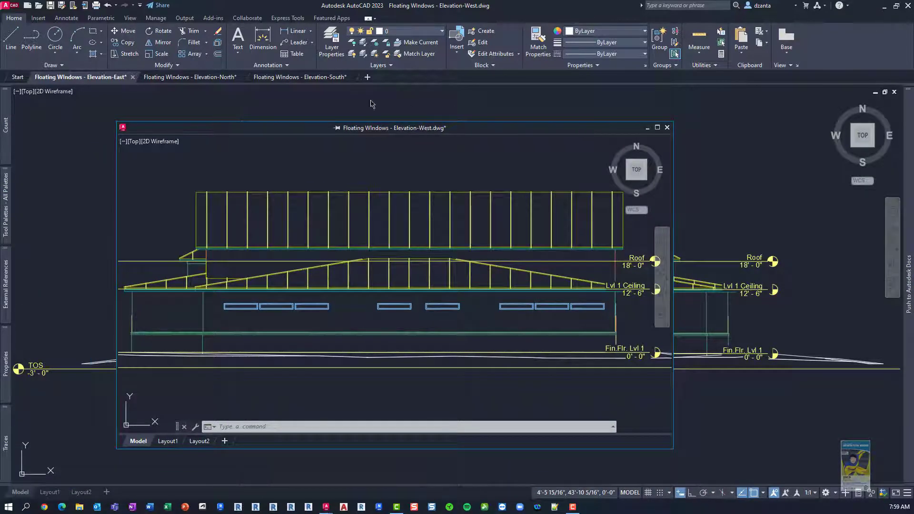
# Float the Elevation-South, Elevation-North and Elevation-East drawings in separate windows.
pyautogui.moveTo(321, 80); pyautogui.dragTo(551, 132)
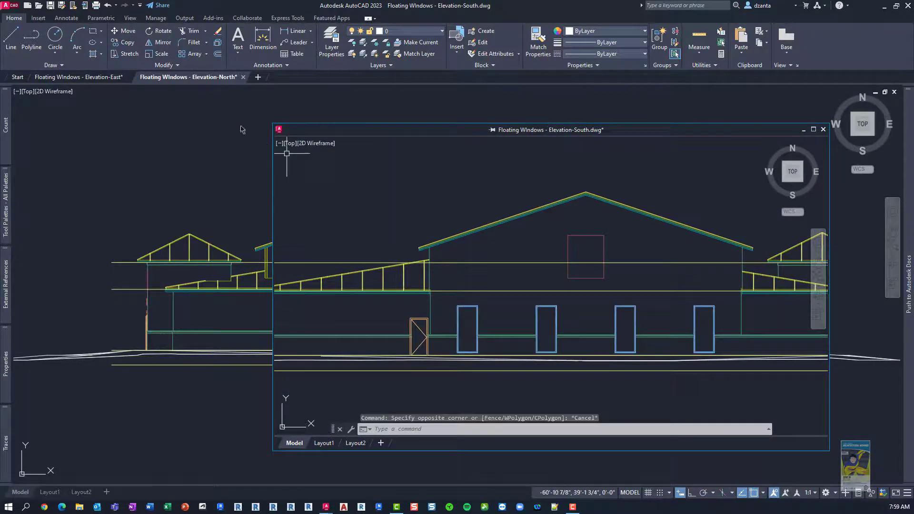
pyautogui.moveTo(200, 82); pyautogui.dragTo(394, 130)
pyautogui.moveTo(90, 81); pyautogui.dragTo(352, 125)
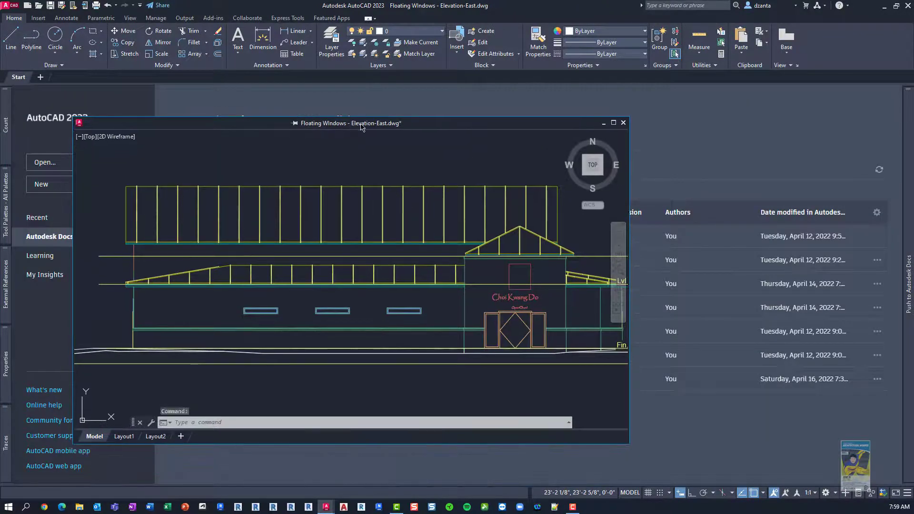
# Minimize the main application window and spread the floating Elevation-East and Elevation-North windows apart on the desktop.
pyautogui.click(884, 5)
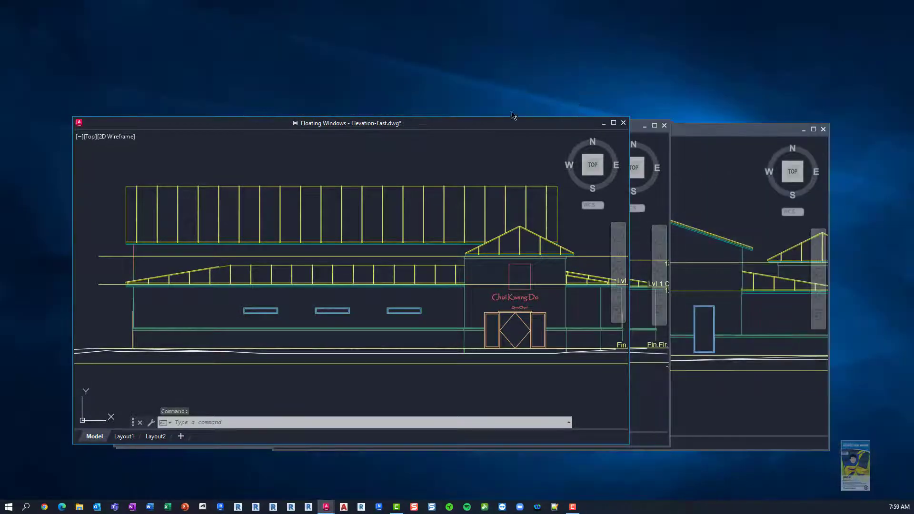
pyautogui.moveTo(482, 125); pyautogui.dragTo(447, 26)
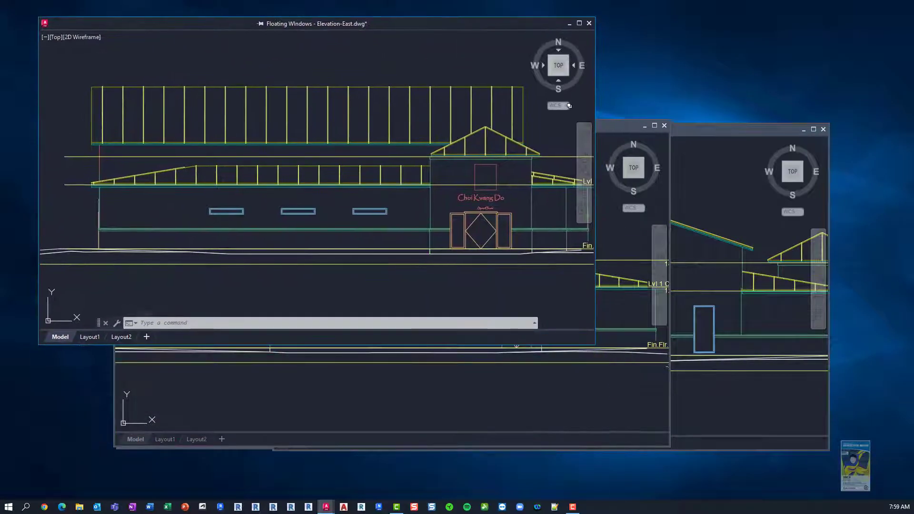
pyautogui.moveTo(620, 129); pyautogui.dragTo(691, 64)
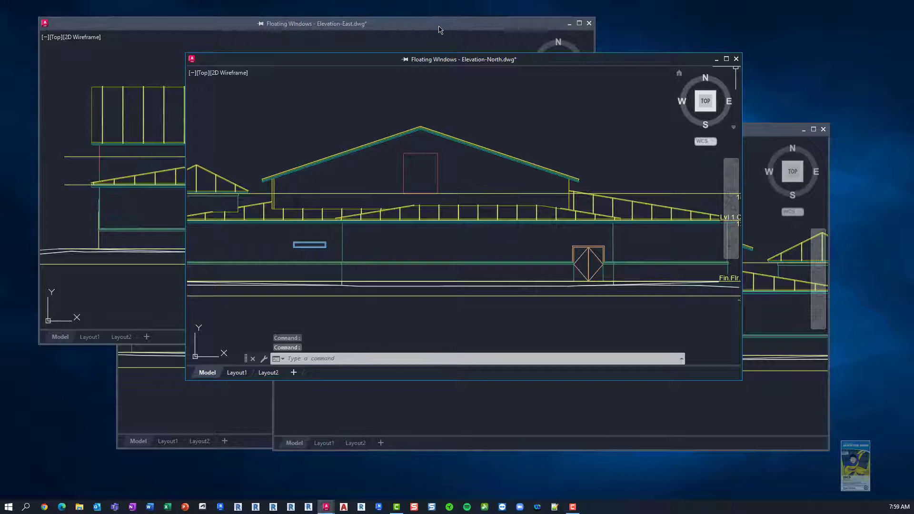
# Tile the Elevation-East and Elevation-North windows side by side across the screen, and pull both back out as overlapping floating windows.
pyautogui.moveTo(439, 30); pyautogui.dragTo(1, 273)
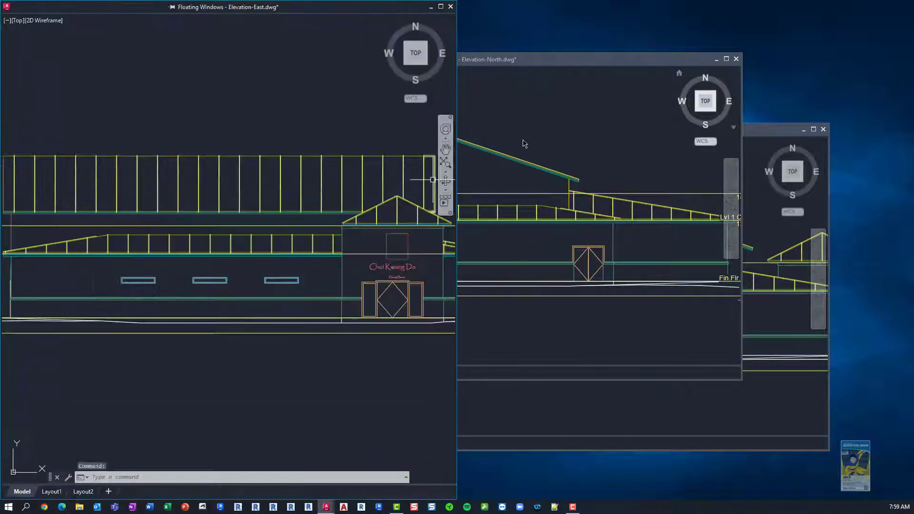
pyautogui.moveTo(579, 60); pyautogui.dragTo(913, 245)
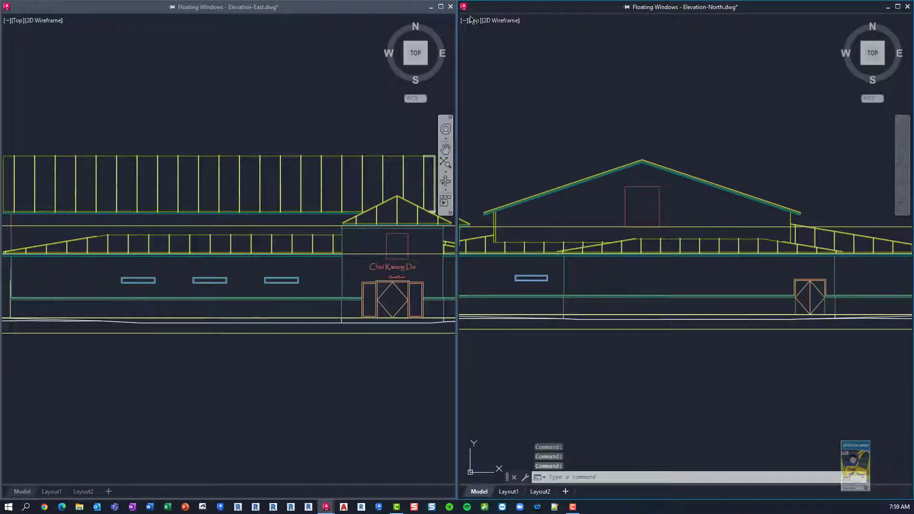
pyautogui.moveTo(454, 2); pyautogui.dragTo(527, 47)
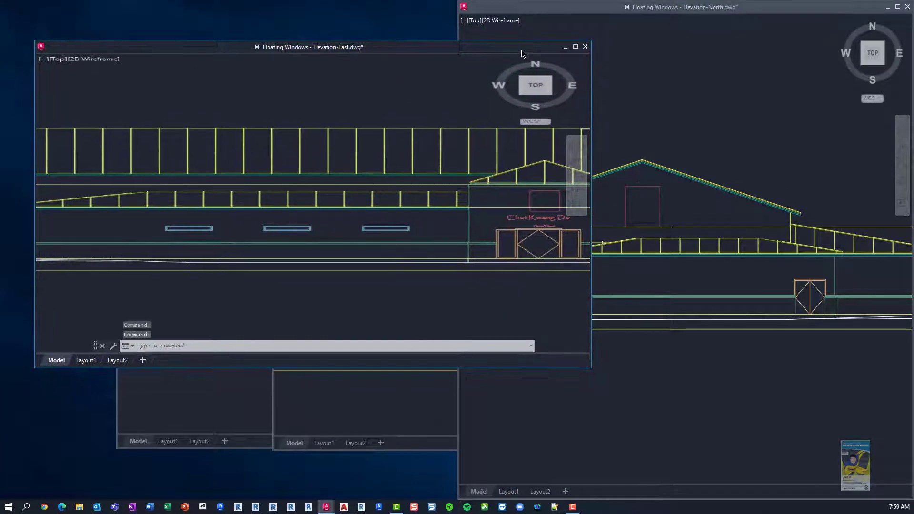
pyautogui.moveTo(738, 10); pyautogui.dragTo(703, 90)
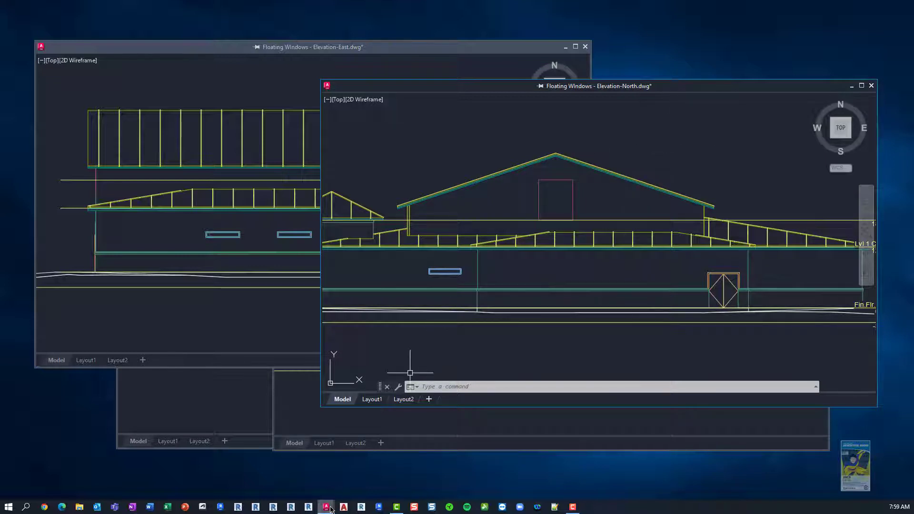
# Restore the main application window and dock the floating Elevation-North drawing back into it.
pyautogui.moveTo(330, 509)
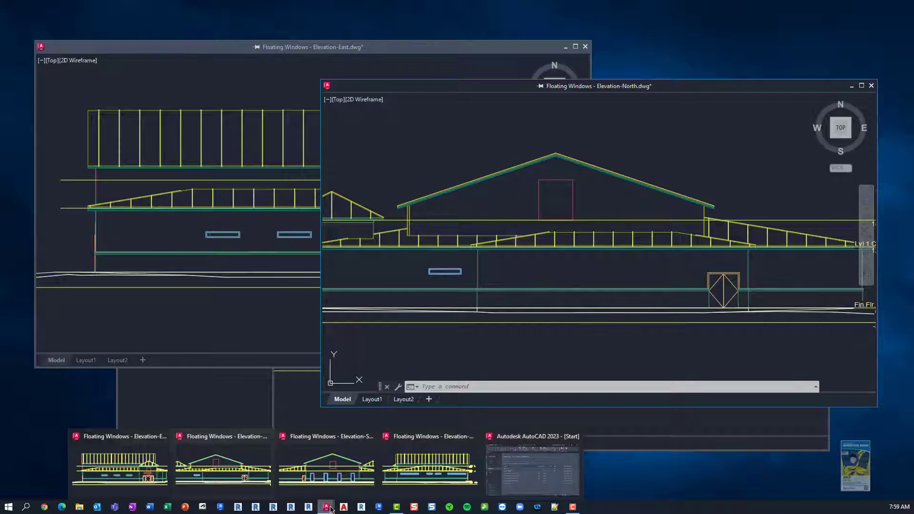
pyautogui.click(532, 467)
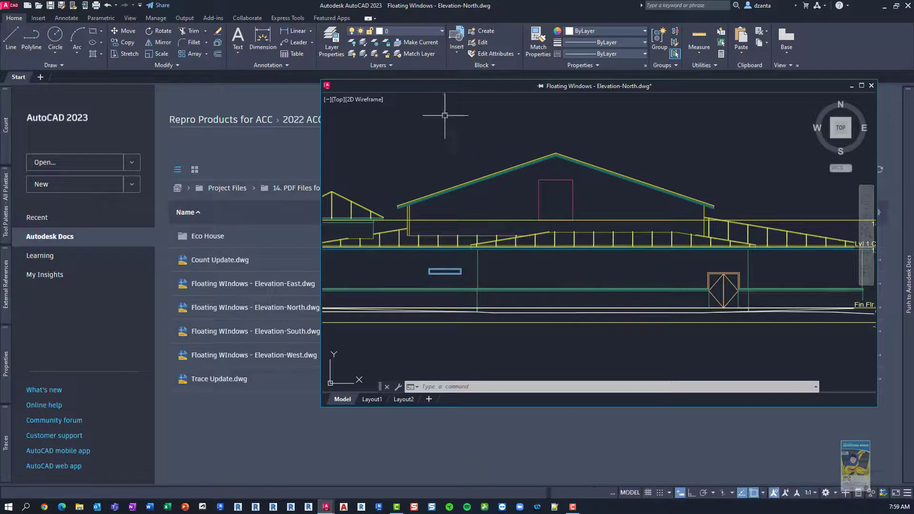
pyautogui.moveTo(423, 86); pyautogui.dragTo(322, 89)
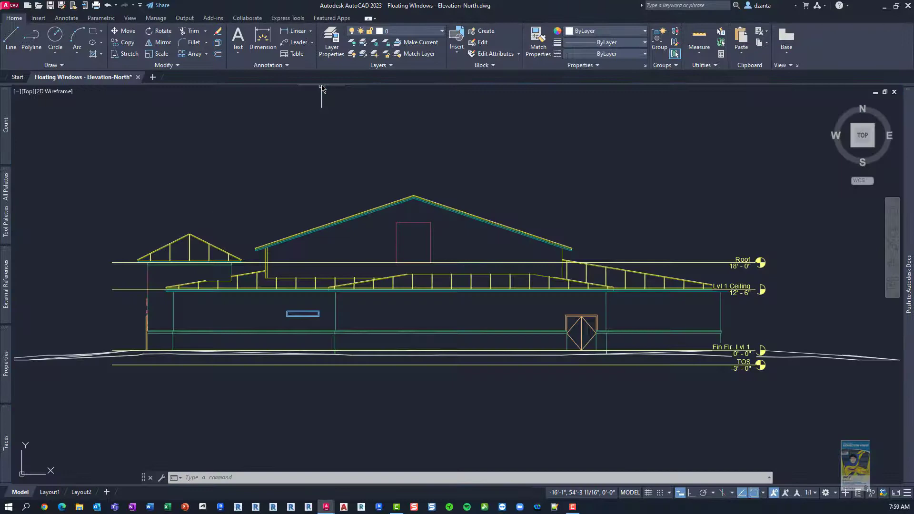
# Float the Elevation-North drawing again, minimize the main application window and reposition Elevation-North beside the Elevation-East window.
pyautogui.moveTo(83, 77)
pyautogui.mouseDown()
pyautogui.moveTo(295, 183)
pyautogui.moveTo(524, 127)
pyautogui.mouseUp()
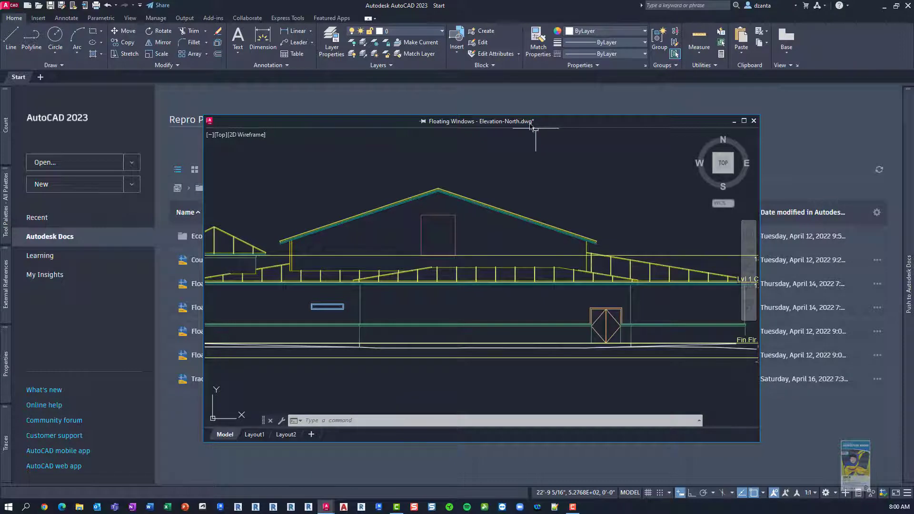
pyautogui.moveTo(332, 510)
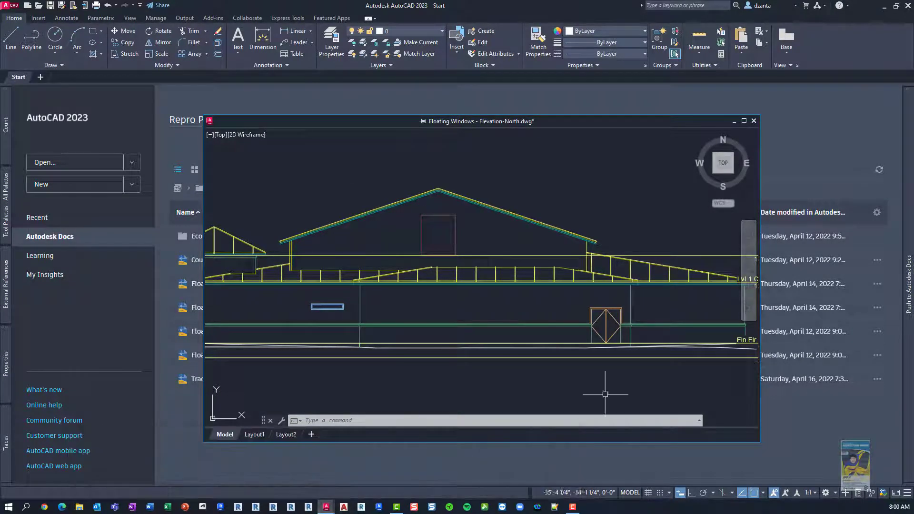
pyautogui.click(885, 6)
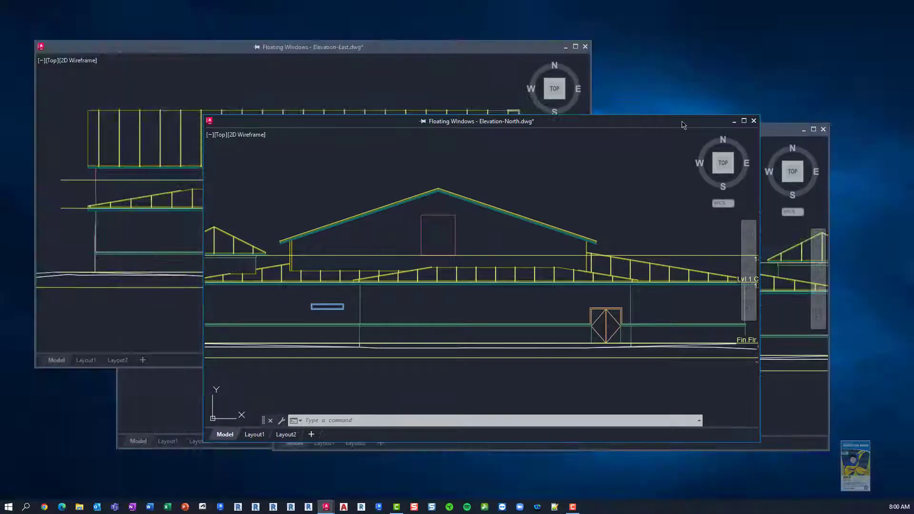
pyautogui.moveTo(643, 125); pyautogui.dragTo(747, 152)
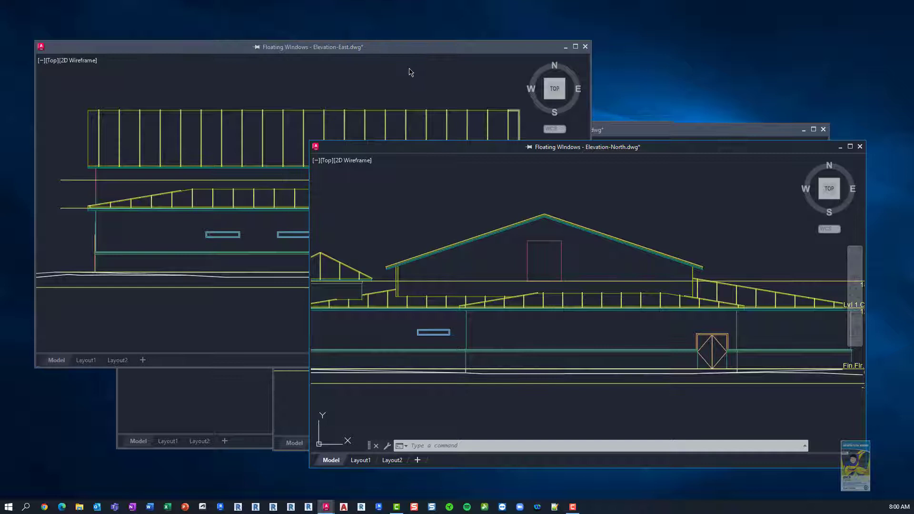
# Bring the floating elevation windows to the front one after another, ending with Elevation-South, and move Elevation-South higher on the desktop.
pyautogui.click(379, 78)
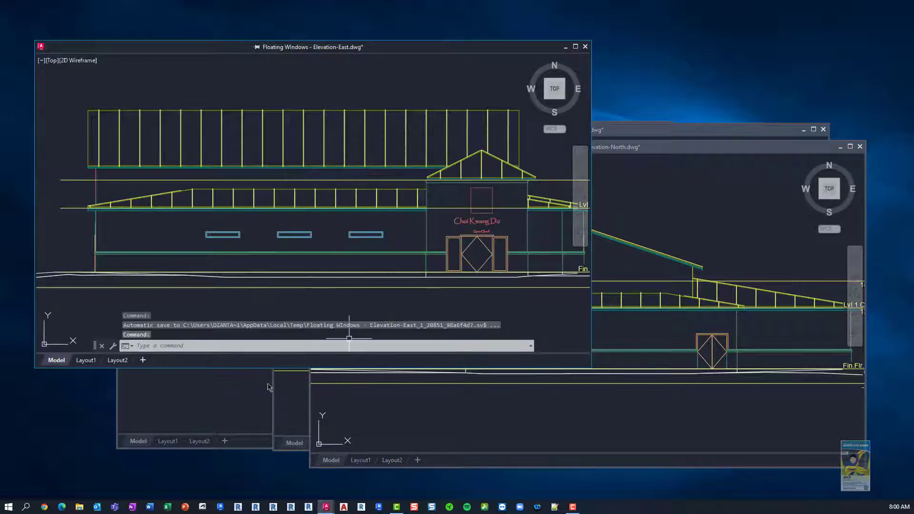
pyautogui.click(204, 413)
pyautogui.click(709, 413)
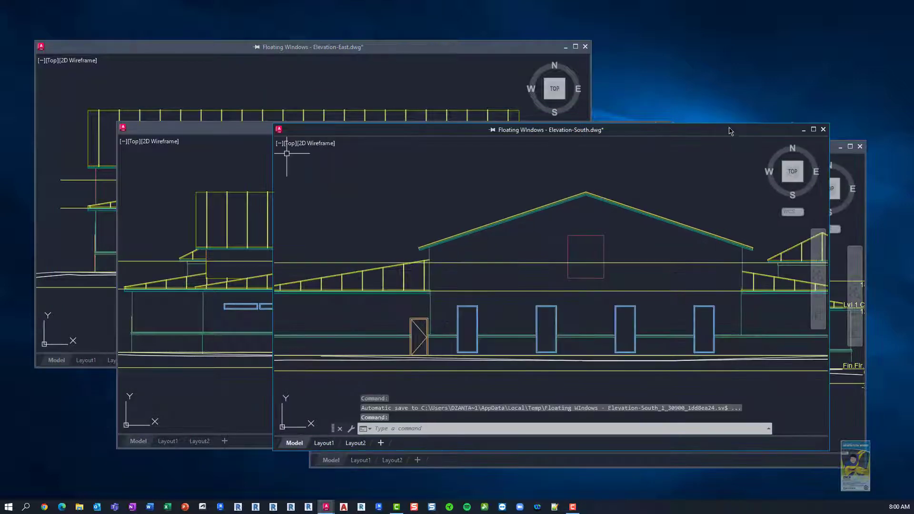
pyautogui.moveTo(744, 126); pyautogui.dragTo(793, 54)
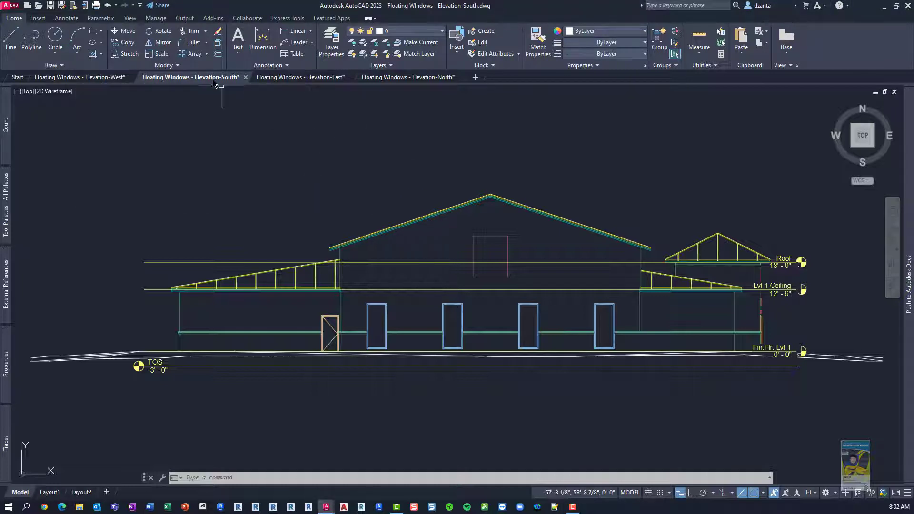
# Float the Elevation-South drawing, bring the main window in front of it, and float Elevation-North and Elevation-East as separate windows.
pyautogui.moveTo(220, 88); pyautogui.dragTo(419, 134)
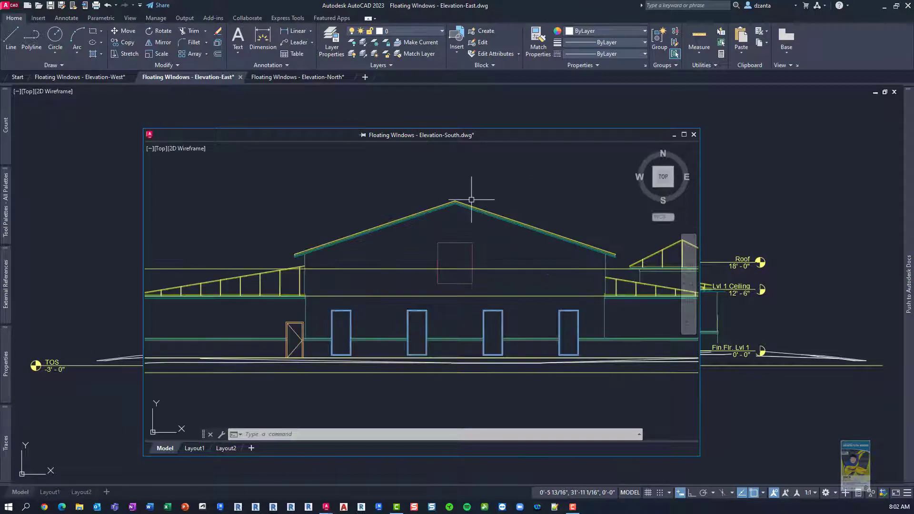
pyautogui.click(363, 138)
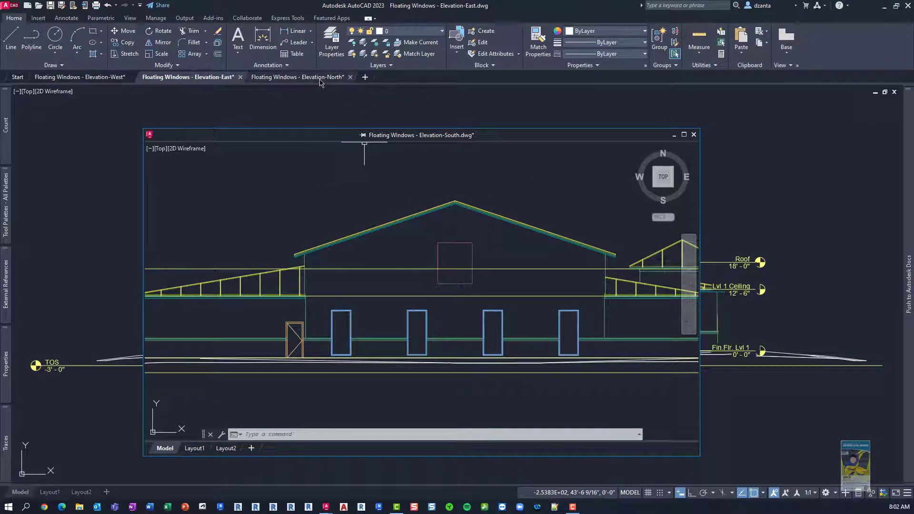
pyautogui.click(370, 103)
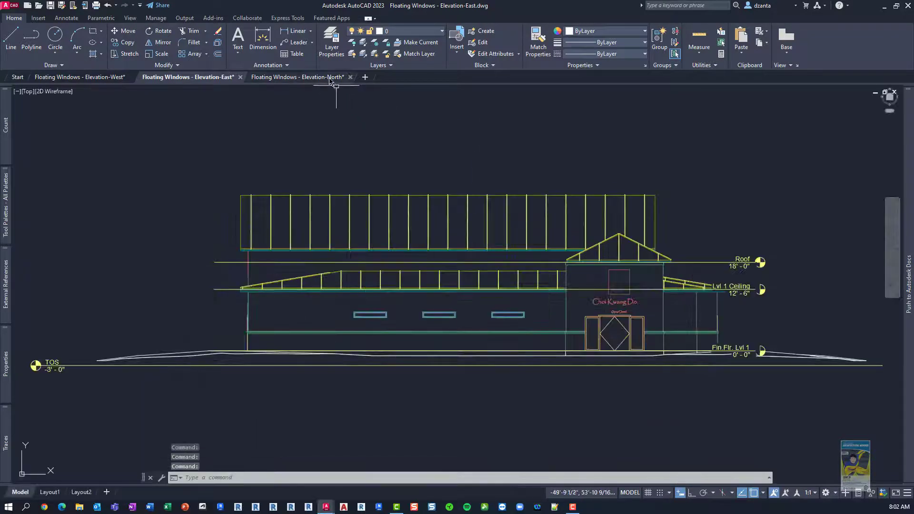
pyautogui.moveTo(298, 77); pyautogui.dragTo(523, 122)
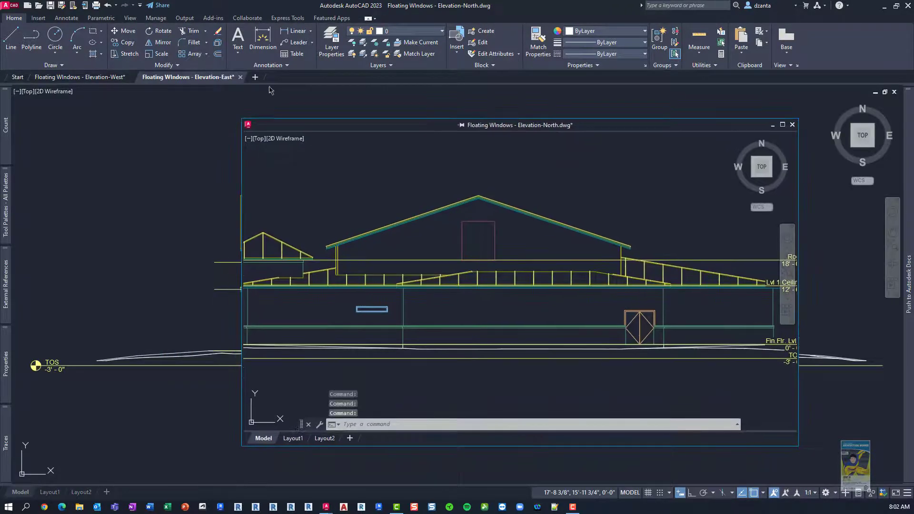
pyautogui.moveTo(212, 82); pyautogui.dragTo(329, 121)
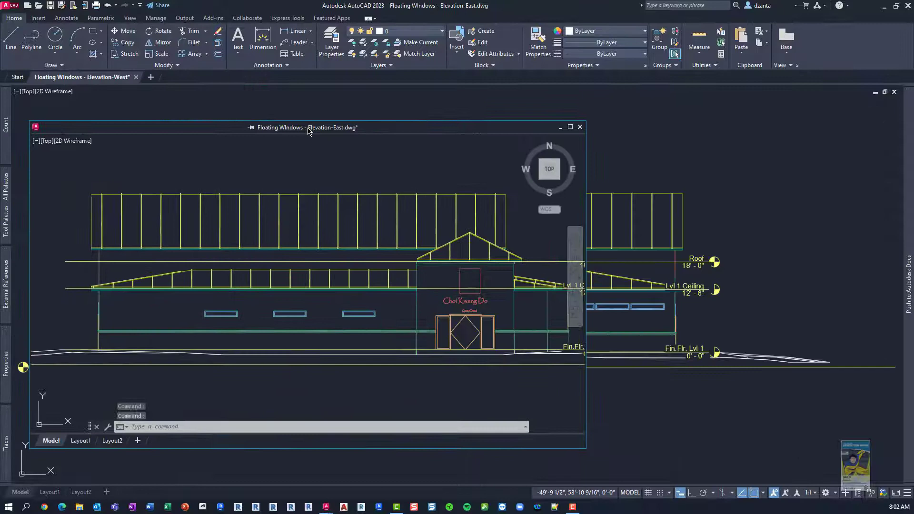
# Minimize the main window and spread the Elevation-East and Elevation-North windows apart, leaving Elevation-South behind them.
pyautogui.click(884, 6)
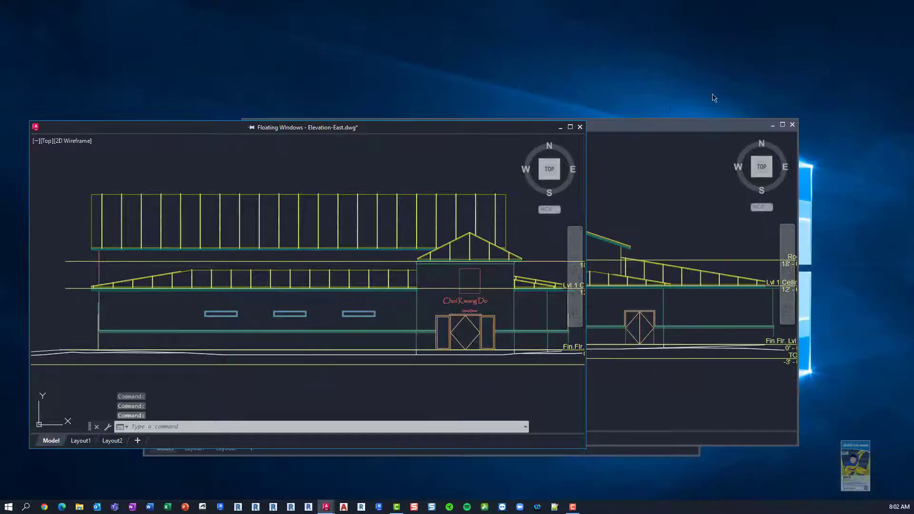
pyautogui.moveTo(533, 120); pyautogui.dragTo(523, 14)
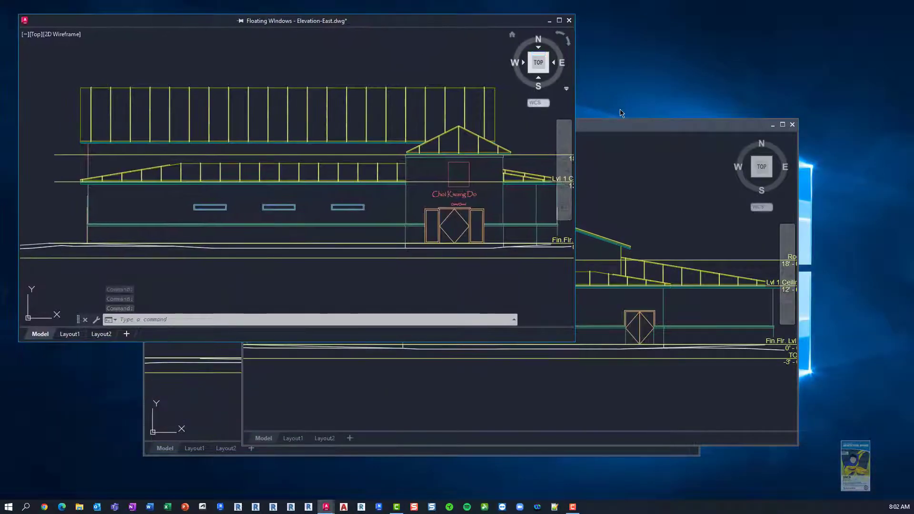
pyautogui.moveTo(628, 130); pyautogui.dragTo(704, 88)
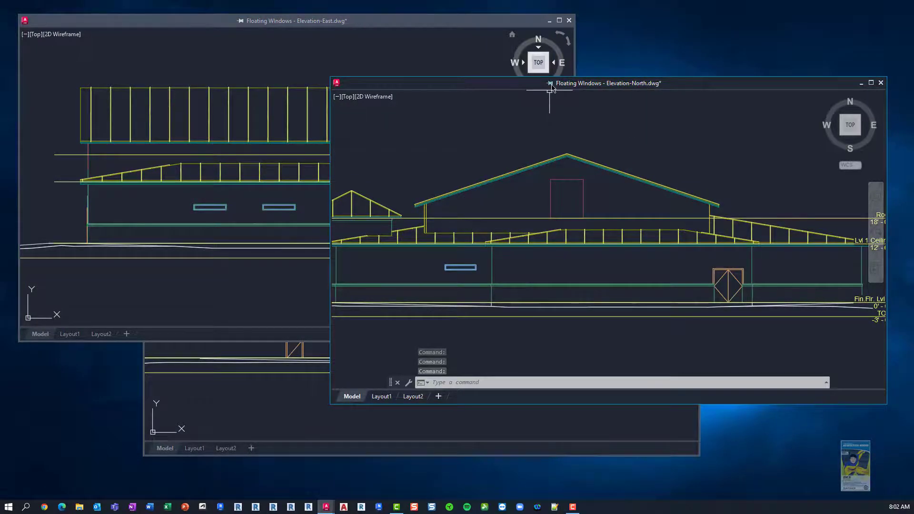
# Pin the Elevation-North window to stay on top, float Elevation-West, and activate Elevation-North over the main window.
pyautogui.click(551, 89)
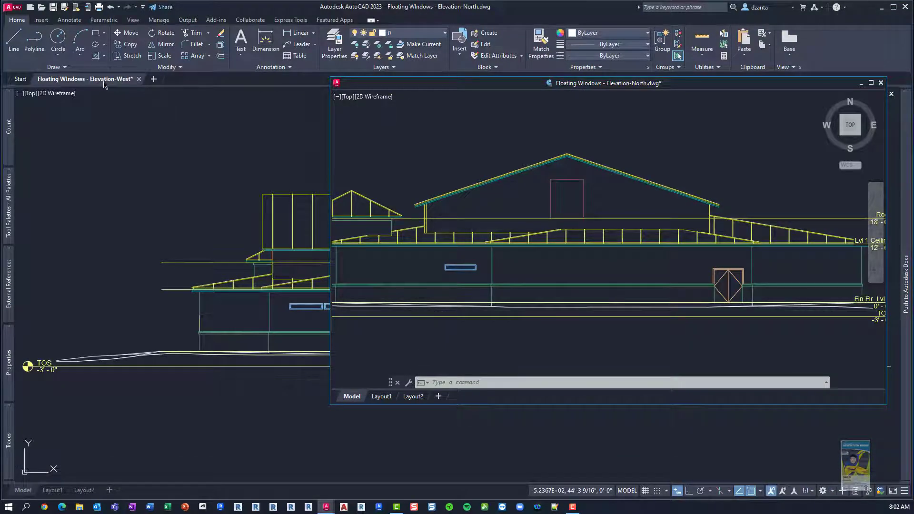
pyautogui.moveTo(103, 80); pyautogui.dragTo(352, 158)
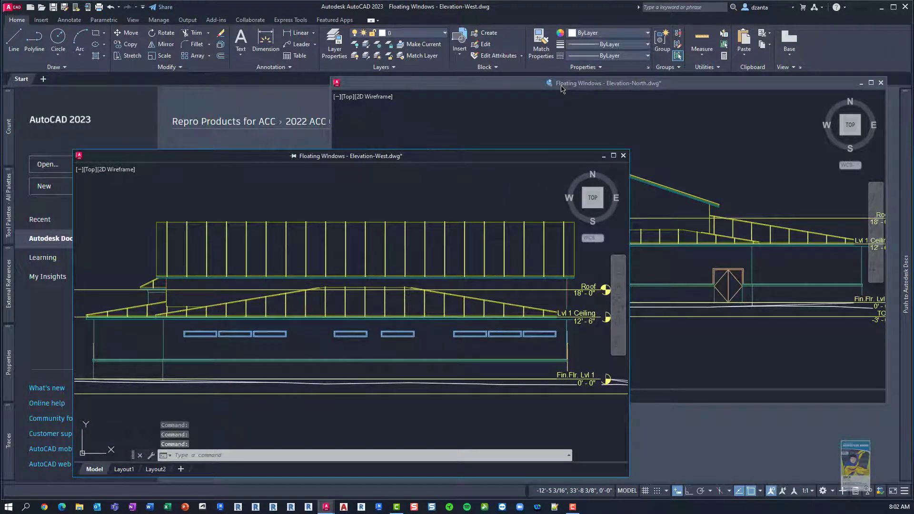
pyautogui.click(556, 112)
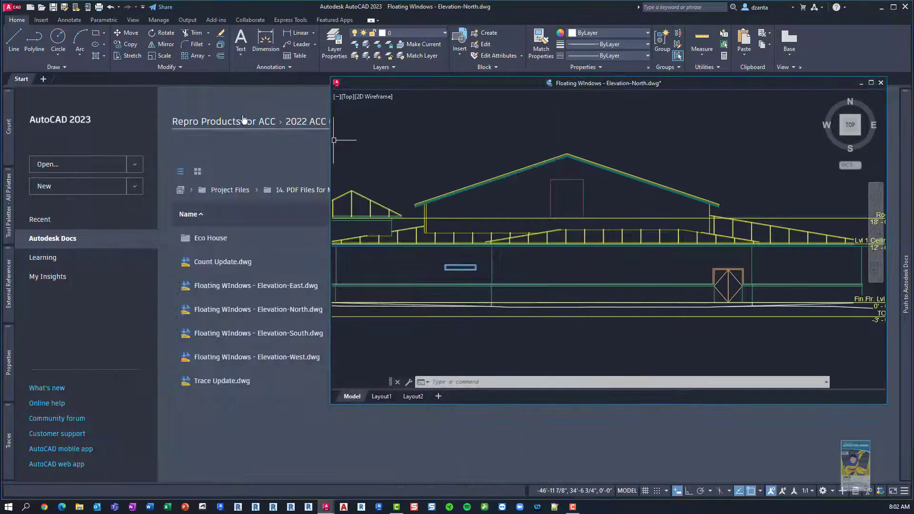
# Bring the floating Elevation-West window in front of the main window and move it slightly away from the pinned Elevation-North window.
pyautogui.moveTo(326, 507)
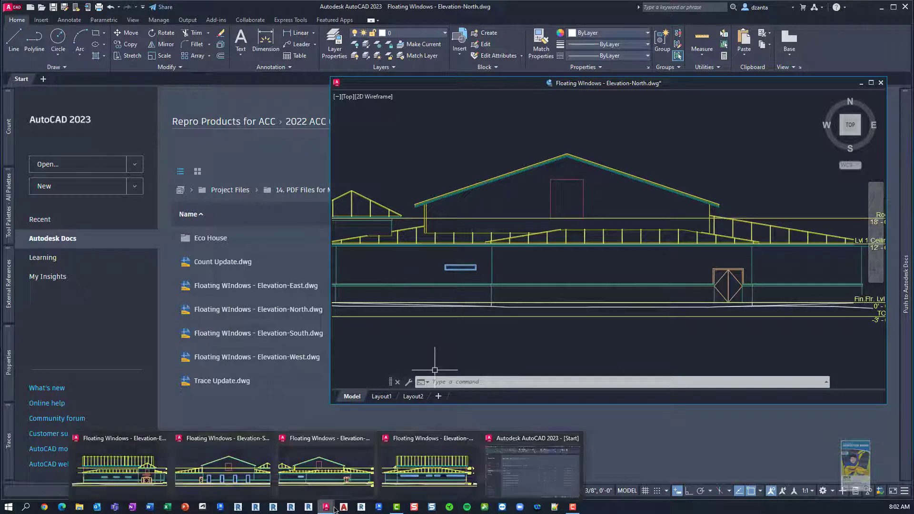
pyautogui.click(391, 473)
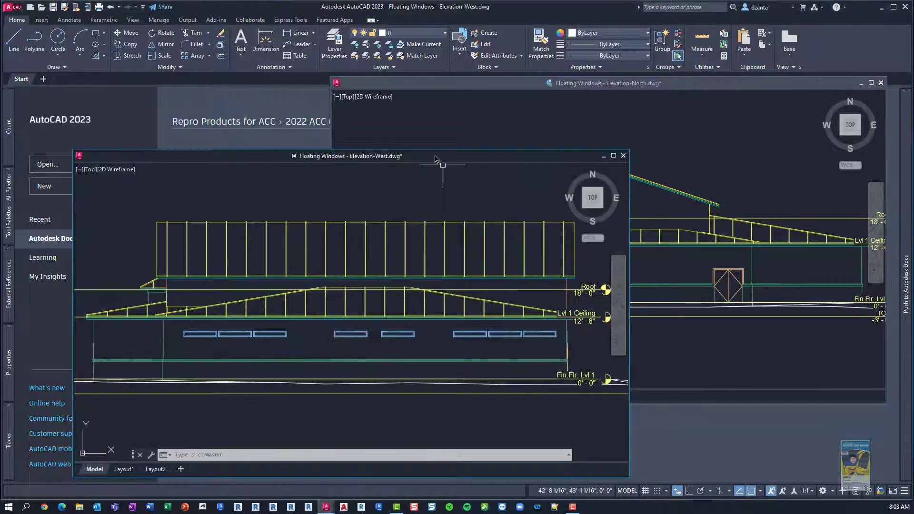
pyautogui.moveTo(438, 154); pyautogui.dragTo(415, 144)
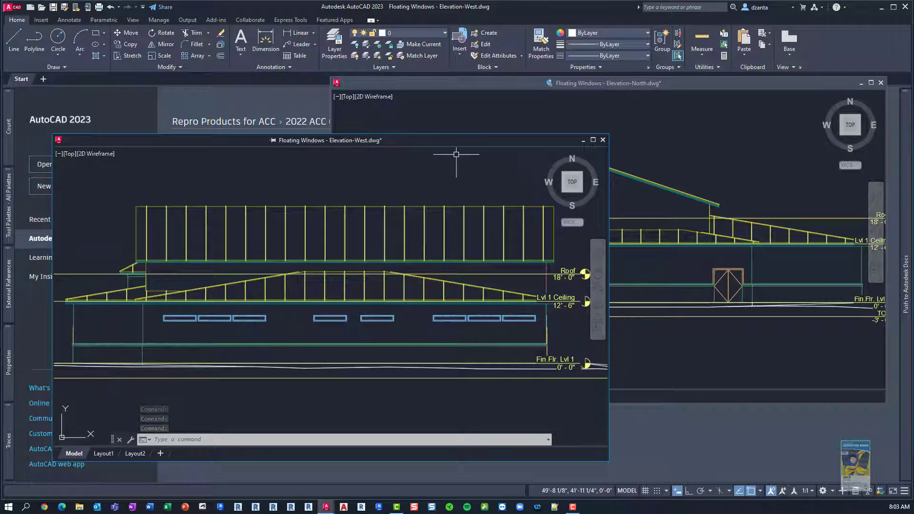
# Unpin the floating Elevation-North window and dock it back into the main window as a file tab.
pyautogui.click(551, 85)
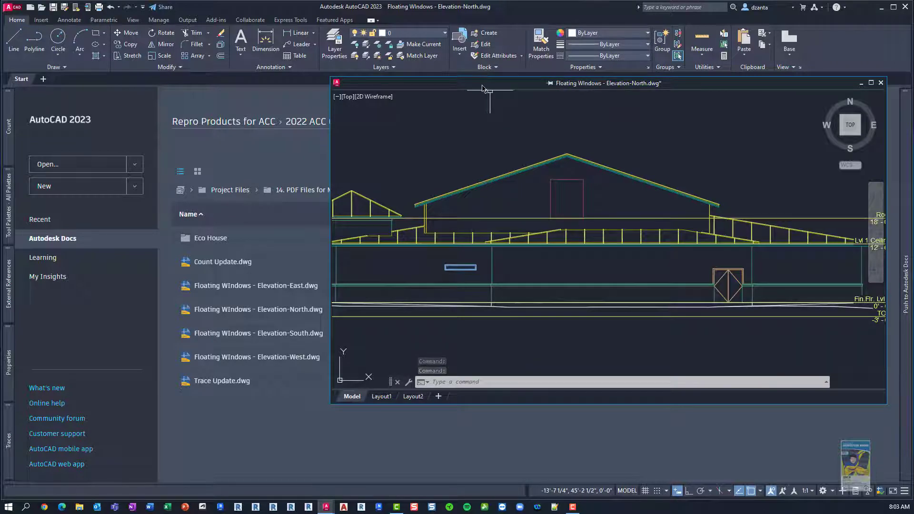
pyautogui.moveTo(482, 88); pyautogui.dragTo(216, 86)
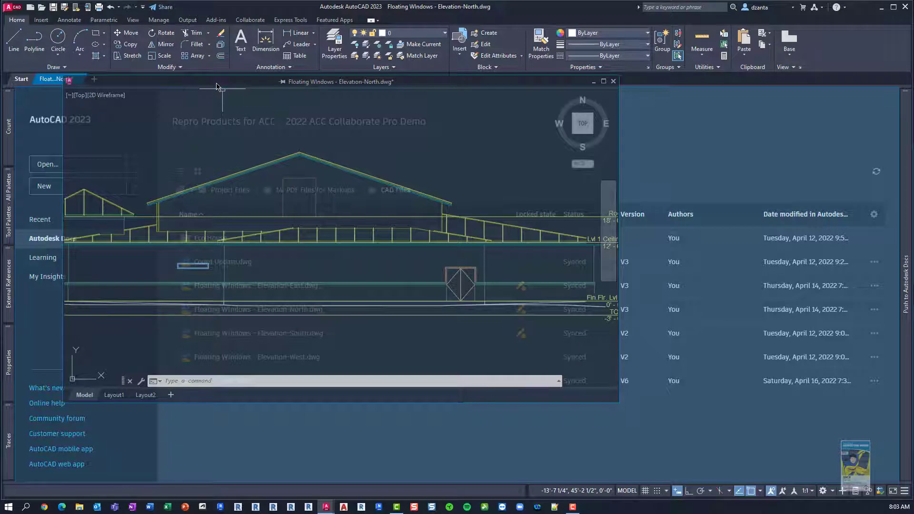
pyautogui.moveTo(217, 86); pyautogui.dragTo(217, 86)
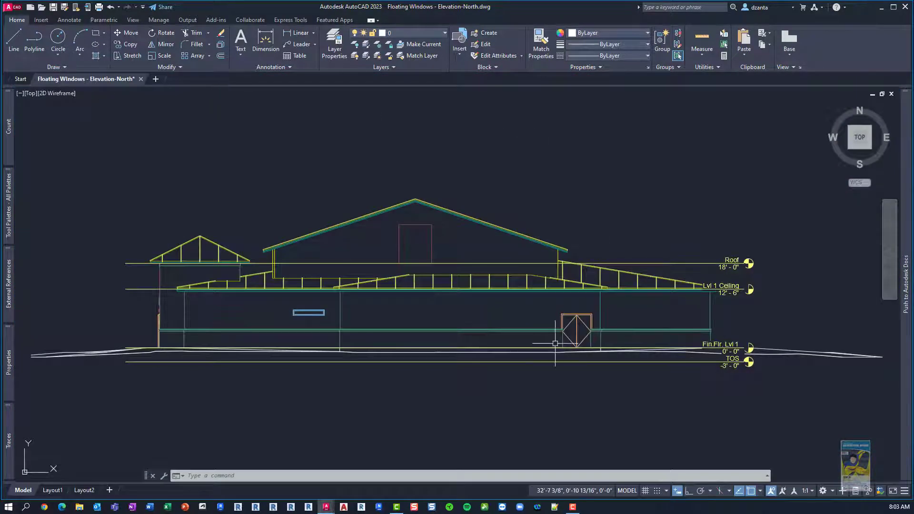
# Minimize the main window, shift the floating Elevation-West window across the desktop, and return that drawing to the file tabs.
pyautogui.click(881, 7)
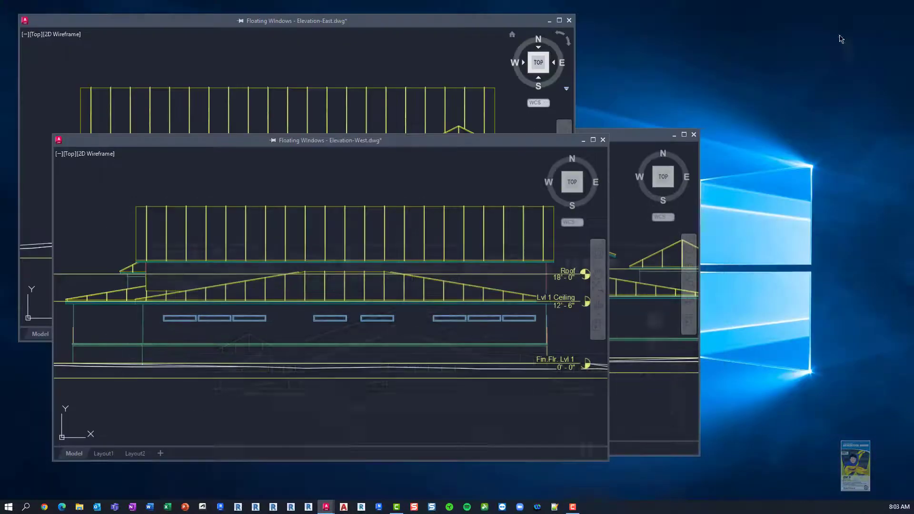
pyautogui.moveTo(487, 146); pyautogui.dragTo(632, 168)
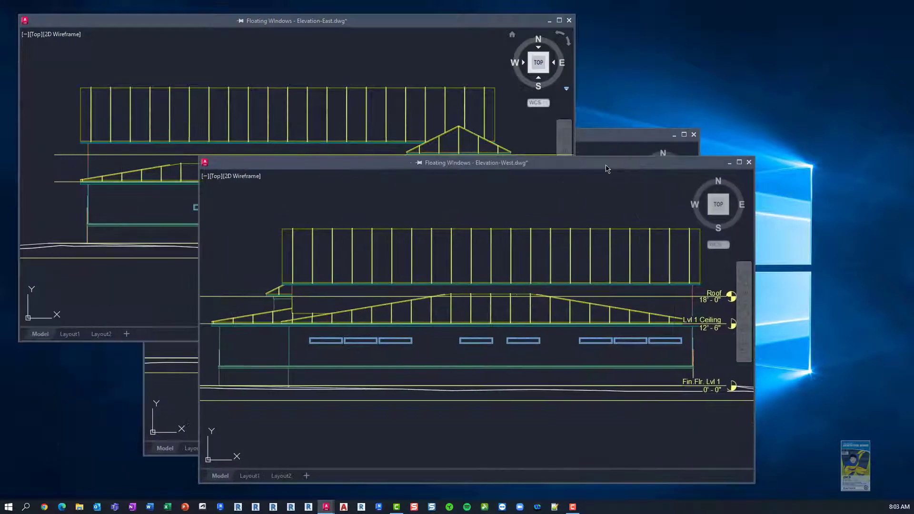
pyautogui.rightClick(559, 167)
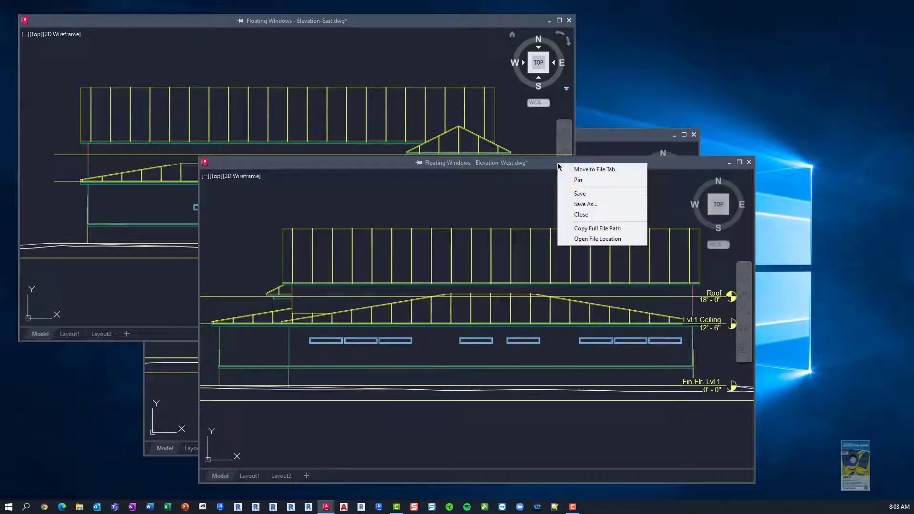
pyautogui.click(596, 170)
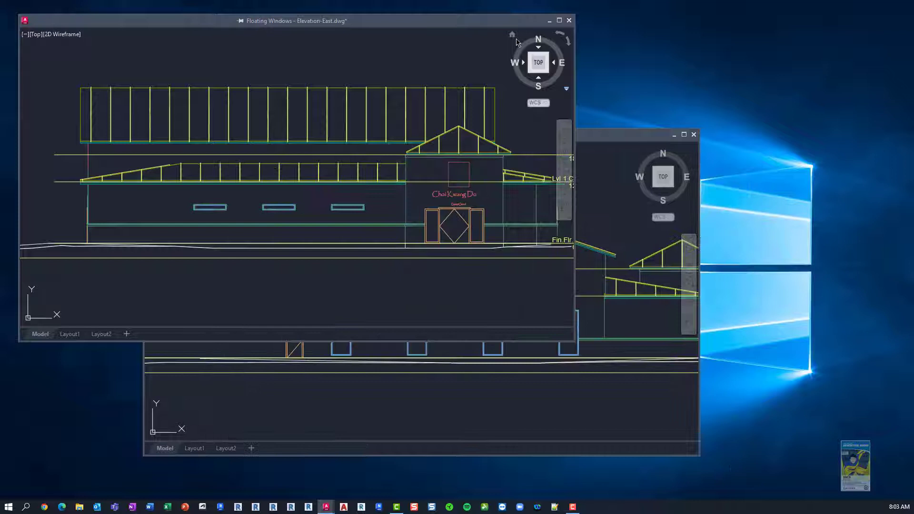
# Return the remaining floating drawings, Elevation-East and Elevation-South, to the main window's file tabs.
pyautogui.rightClick(485, 23)
pyautogui.click(517, 30)
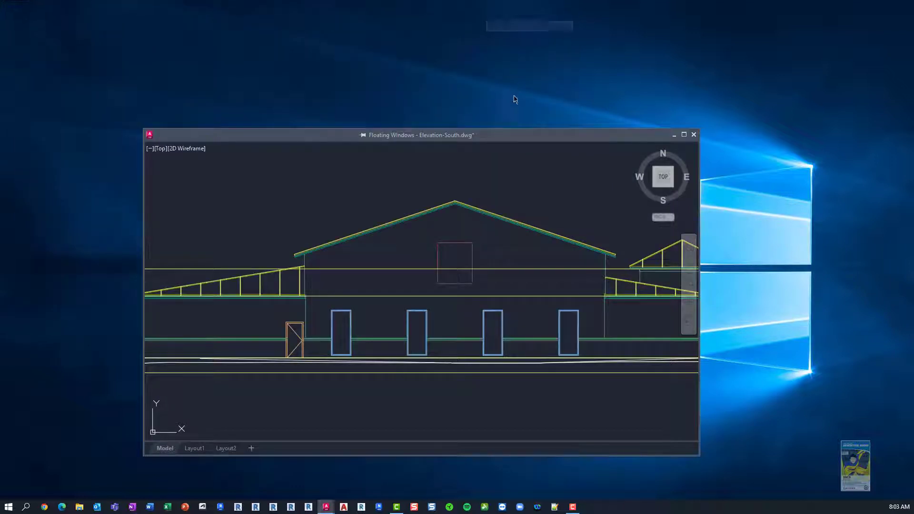
pyautogui.rightClick(520, 137)
pyautogui.click(543, 140)
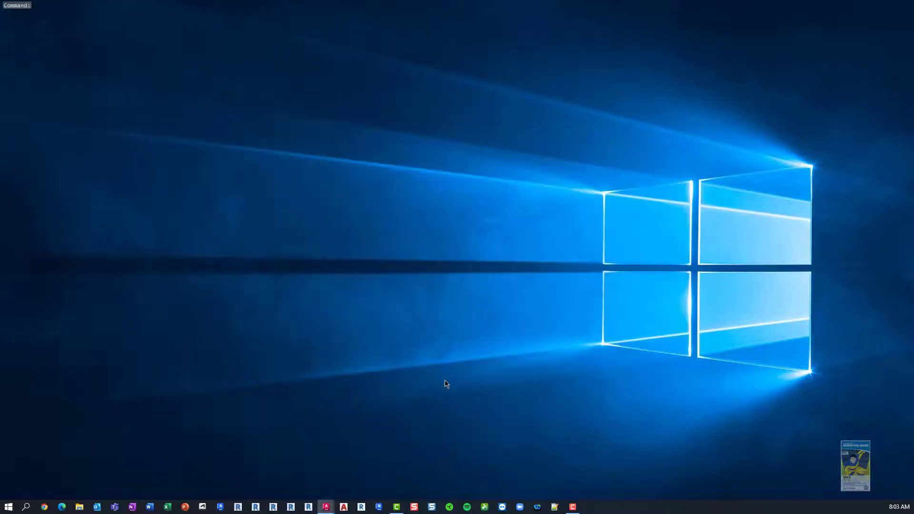
pyautogui.click(291, 467)
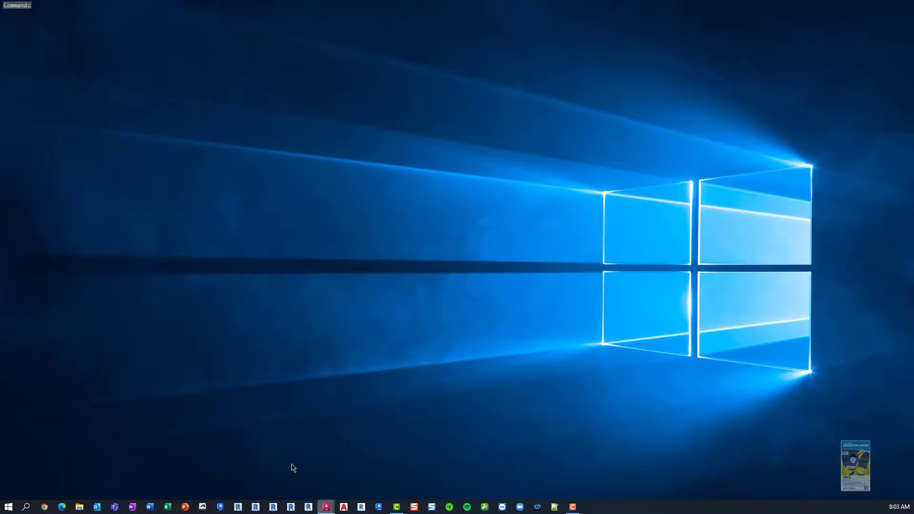